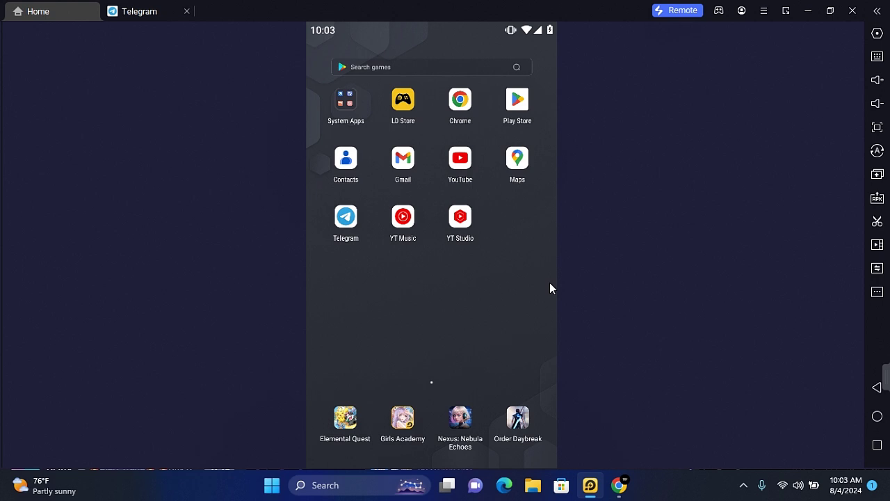
Launch Telegram and collapse the Dogs mini app to the bar, expanding and collapsing it again
{"action": "left_click", "coordinate": [351, 218]}
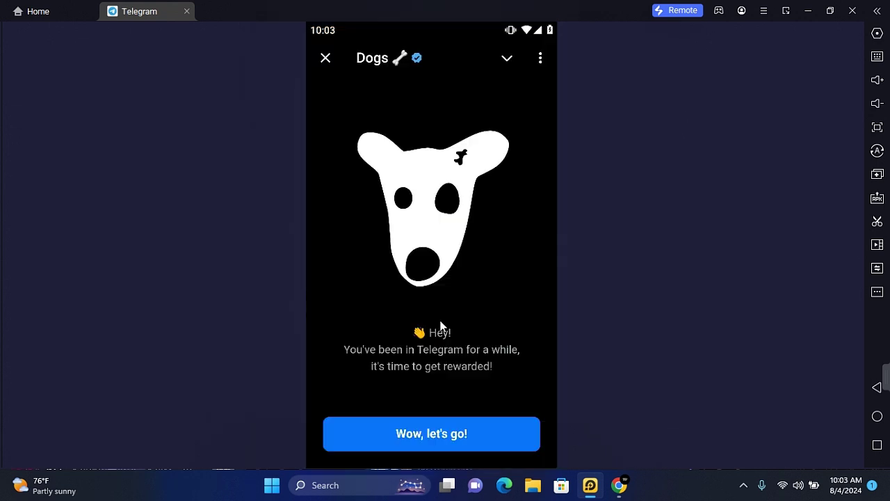
{"action": "left_click", "coordinate": [507, 58]}
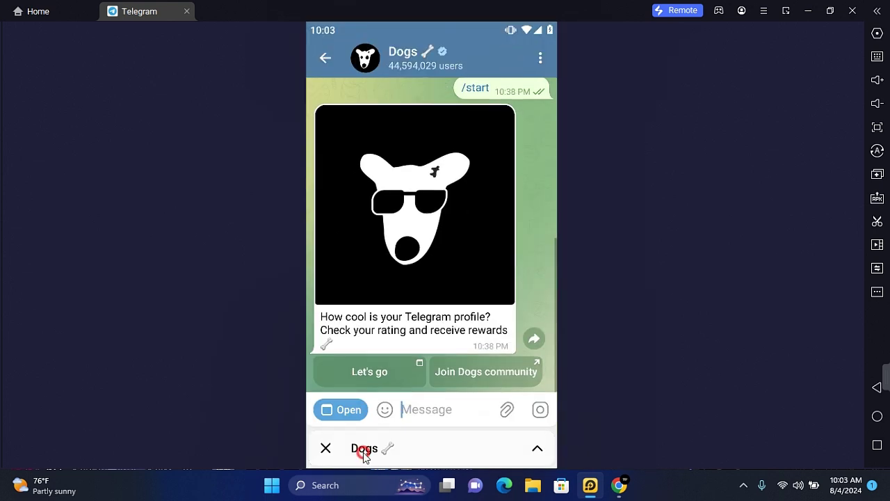
{"action": "left_click", "coordinate": [364, 451]}
{"action": "left_click_drag", "start_coordinate": [471, 176], "coordinate": [464, 464]}
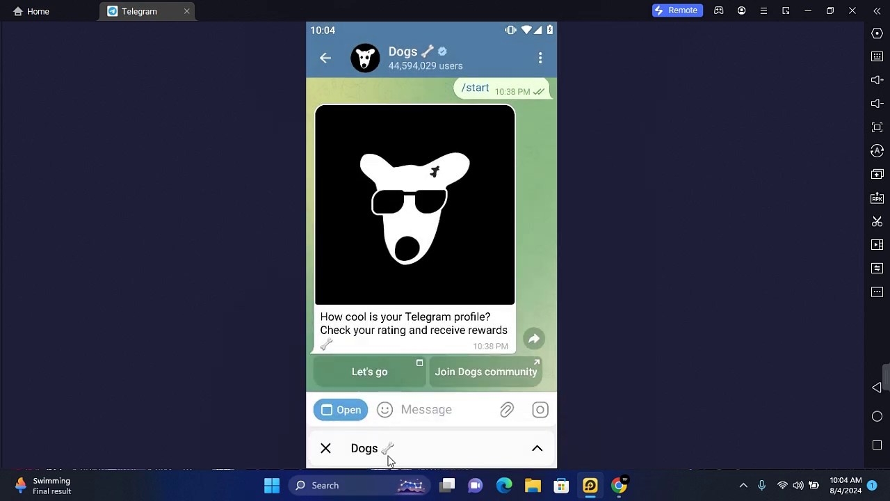
Go to a personal chat and reopen the Dogs mini app full screen
{"action": "key", "text": "Escape"}
{"action": "left_click", "coordinate": [413, 199]}
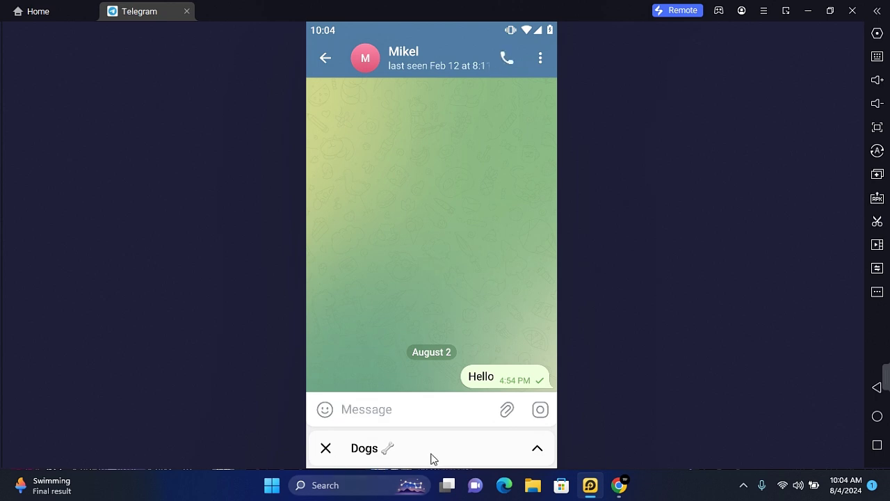
{"action": "left_click", "coordinate": [361, 453]}
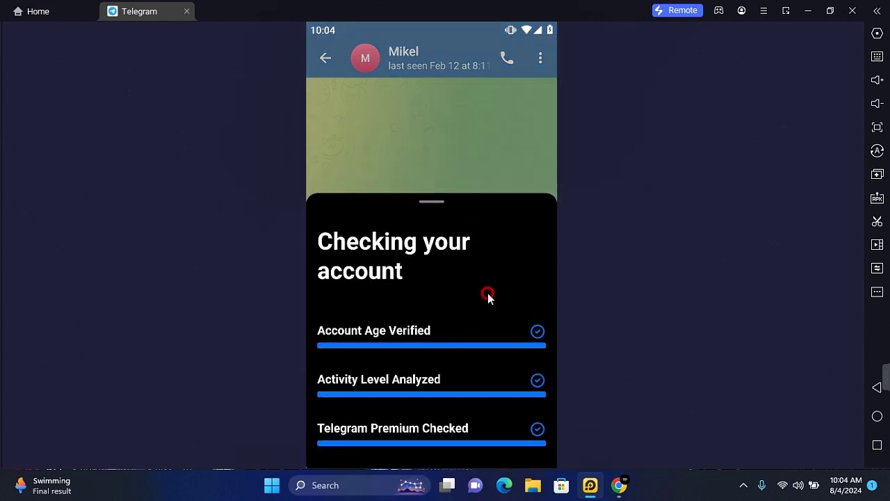
{"action": "left_click_drag", "start_coordinate": [487, 295], "coordinate": [463, 145]}
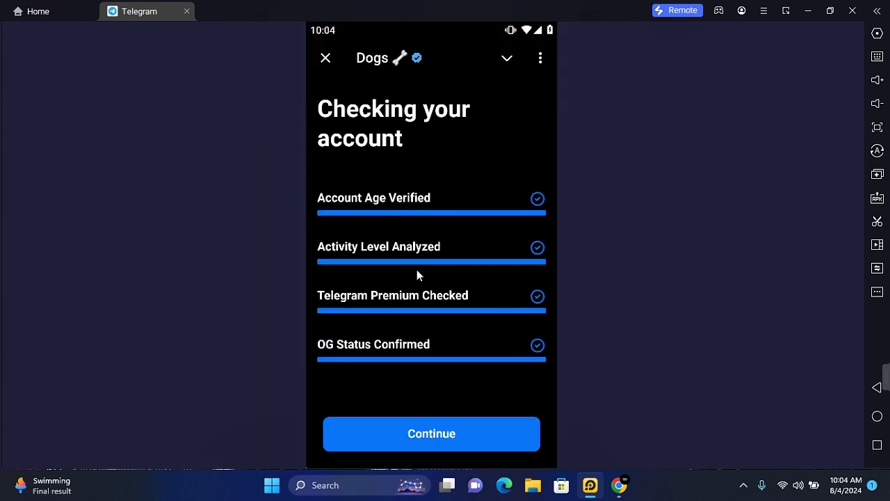
Re-minimize Dogs over the chat twice, then bring up the 'PixelTap & 1 Other' bar
{"action": "left_click_drag", "start_coordinate": [443, 238], "coordinate": [547, 429]}
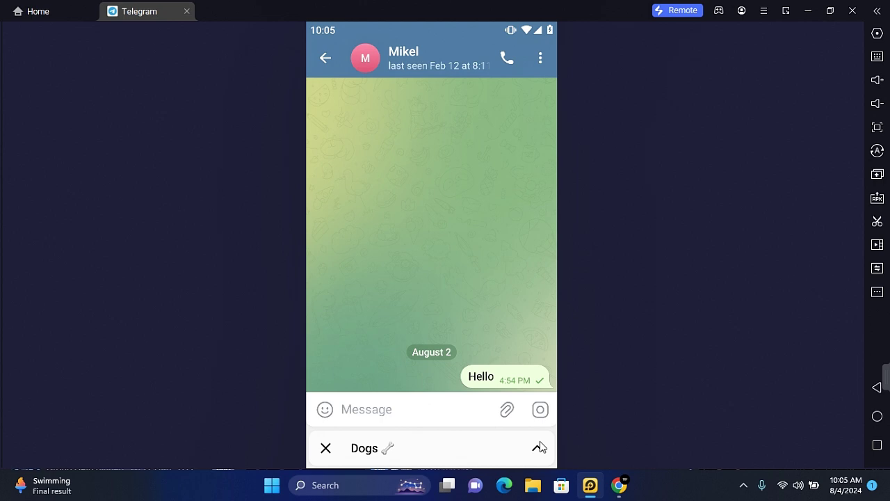
{"action": "left_click", "coordinate": [539, 448]}
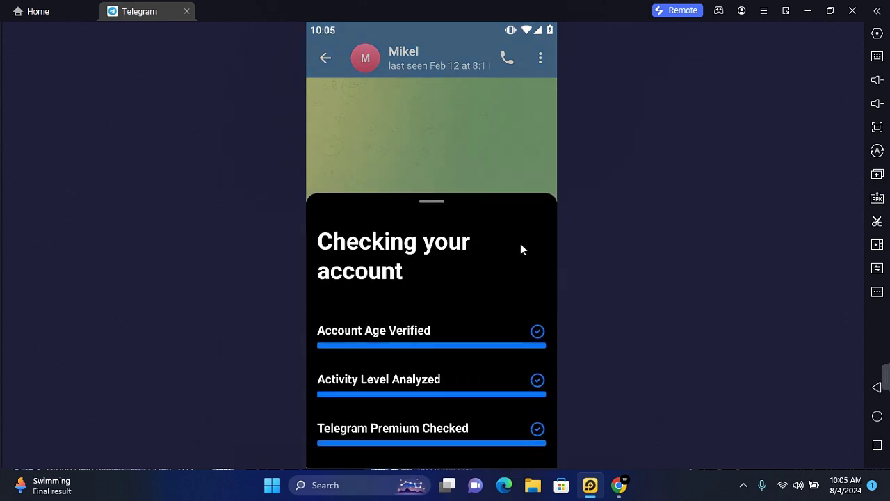
{"action": "left_click_drag", "start_coordinate": [504, 249], "coordinate": [341, 449]}
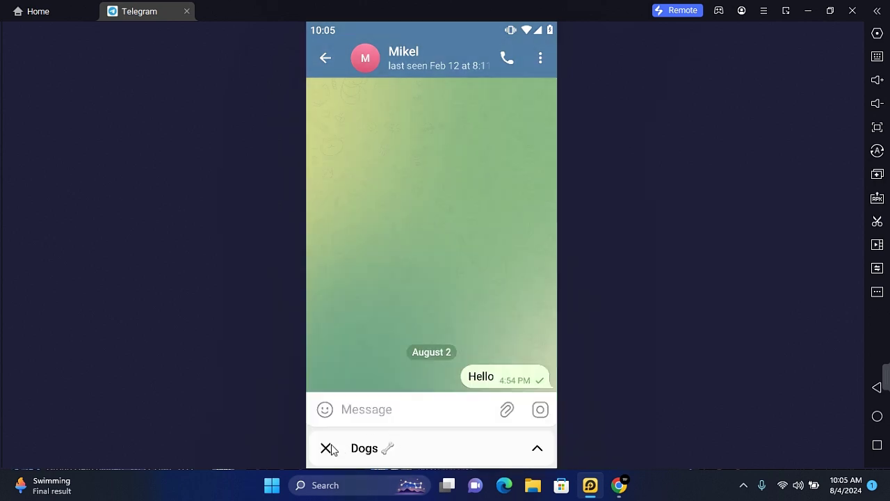
{"action": "left_click", "coordinate": [331, 449]}
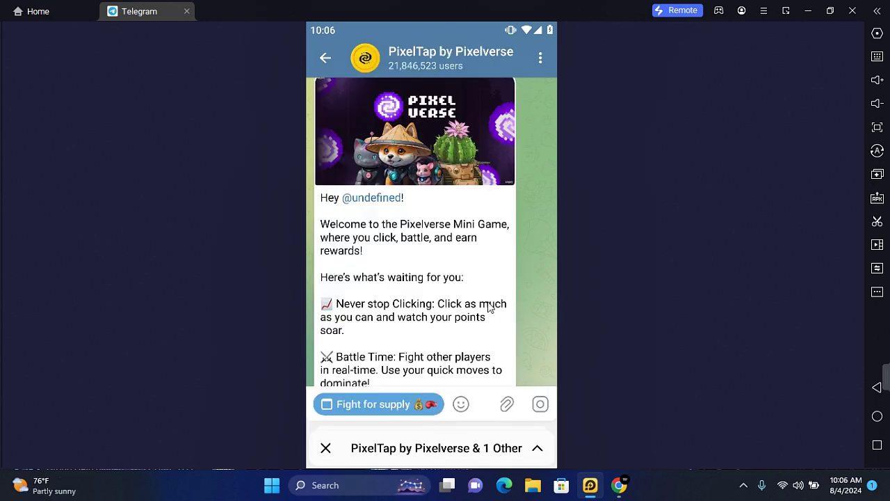
Switch to PixelTap from the tab switcher, then close Dogs and PixelTap with Close All Tabs
{"action": "left_click", "coordinate": [445, 450]}
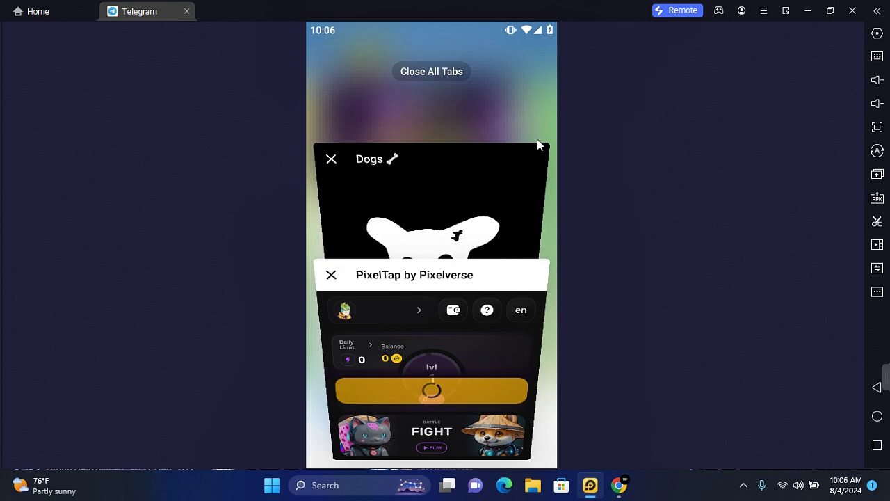
{"action": "left_click", "coordinate": [402, 311]}
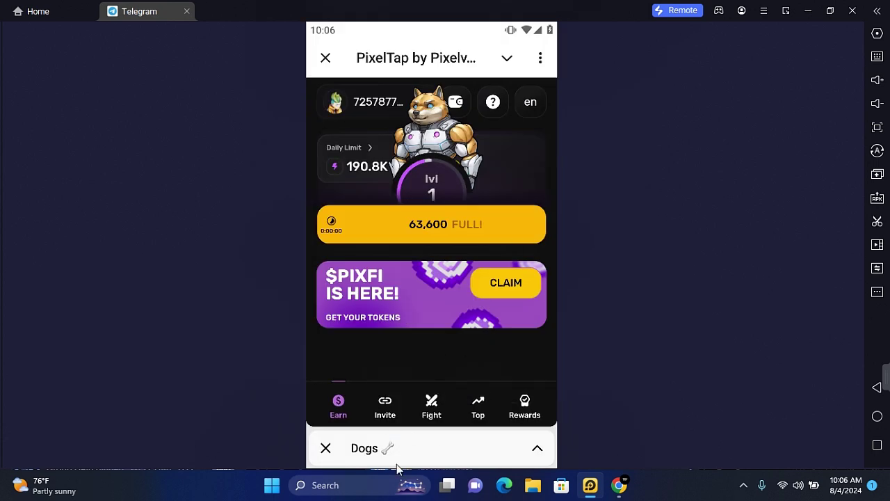
{"action": "left_click", "coordinate": [400, 459]}
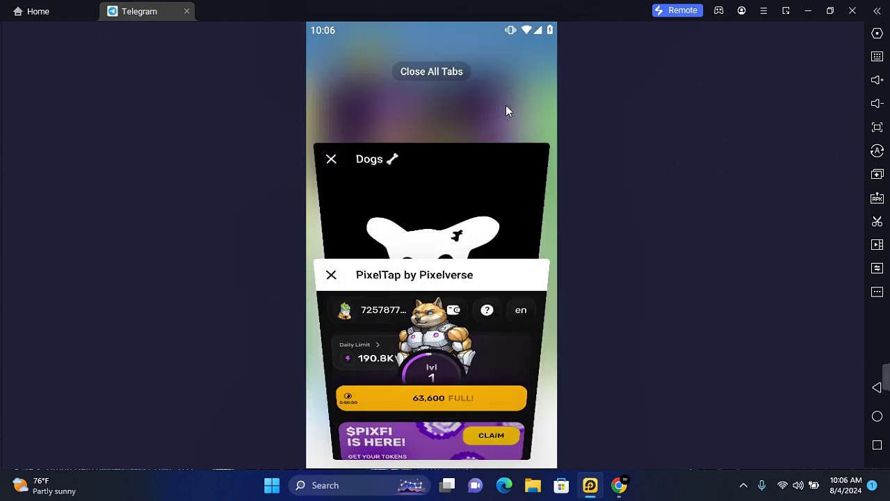
{"action": "left_click", "coordinate": [449, 71]}
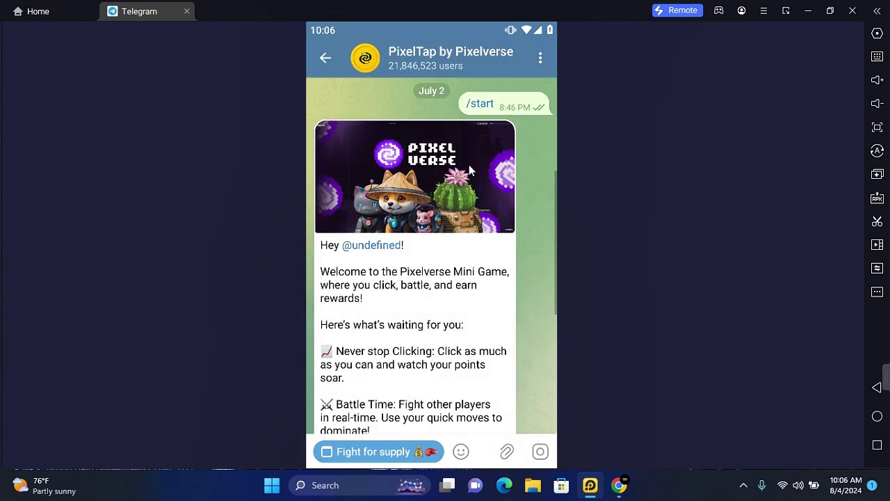